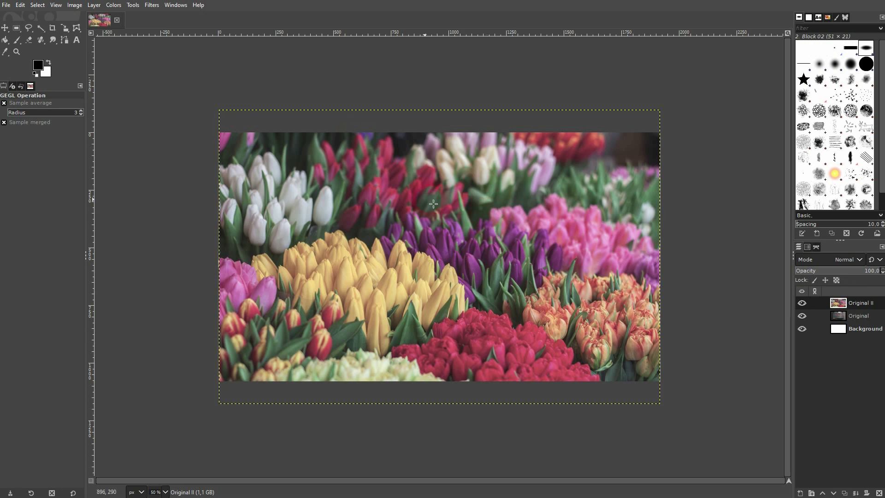
Duplicate the Original II tulip layer as 'Original II copy'
click(800, 449)
click(845, 494)
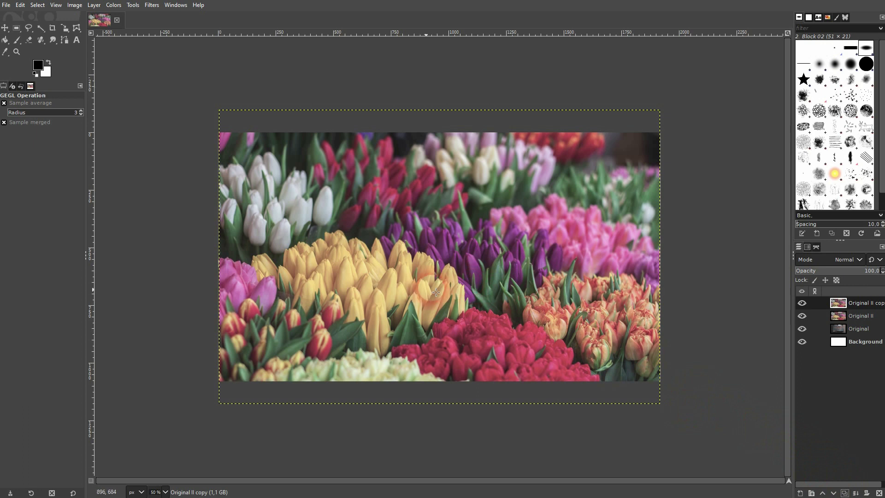
click(152, 10)
In Curves, add shadow, highlight and midtone points on the tulip copy's Value curve
click(114, 5)
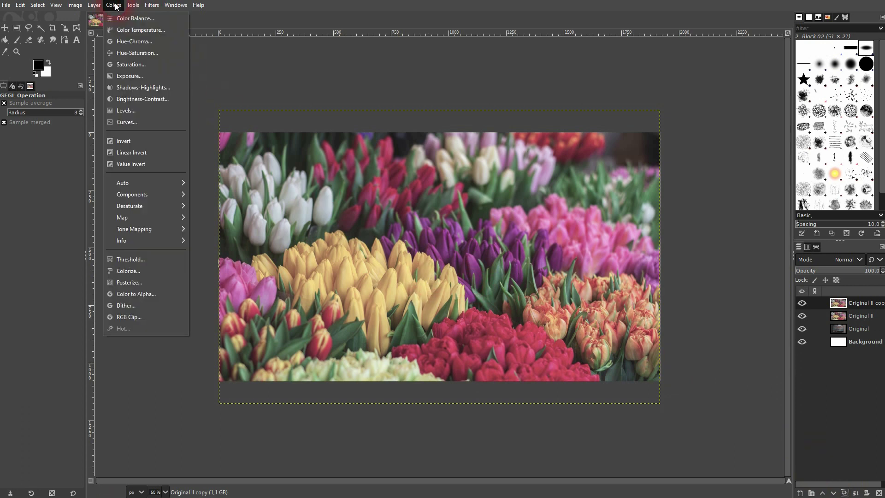
click(145, 118)
click(86, 216)
drag(85, 216, 85, 220)
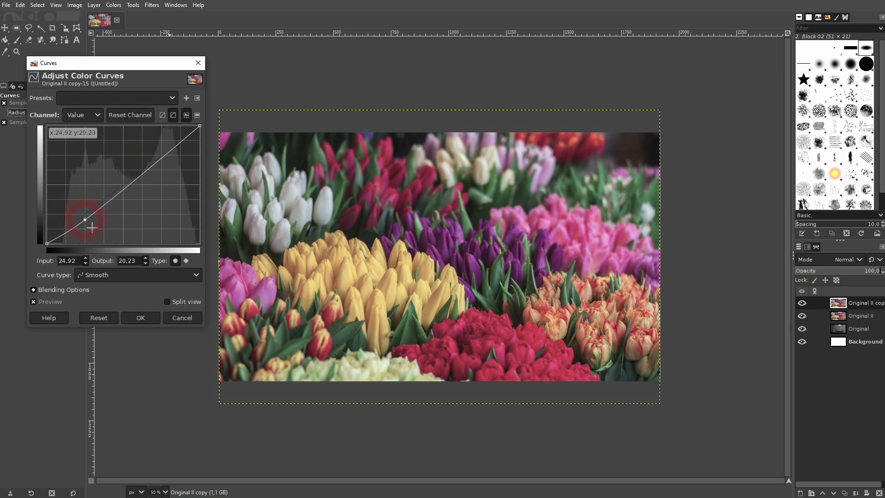
click(163, 156)
drag(170, 161, 163, 147)
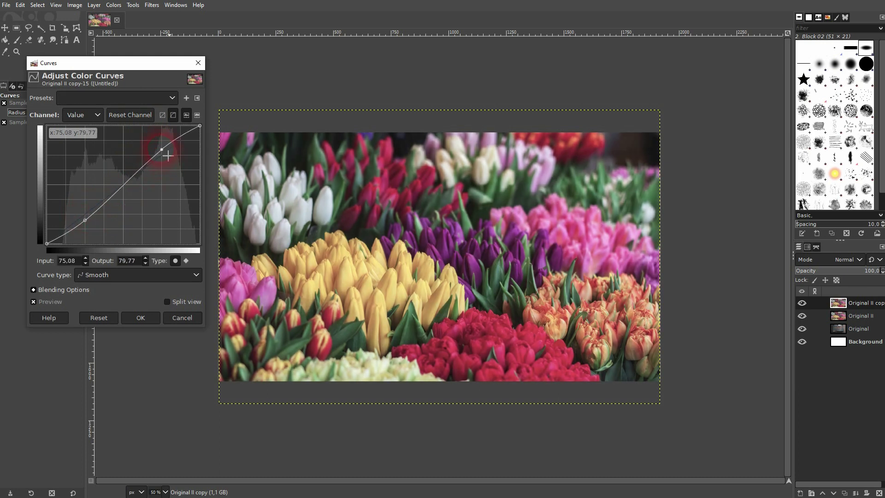
click(123, 183)
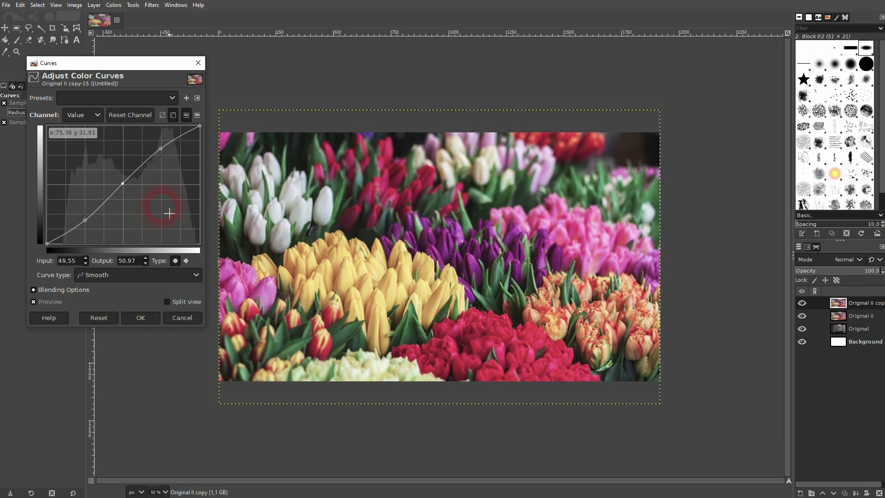
Deepen shadows and midtones, move the black point inward, compare the preview, and apply the S-curve
mouse_move(90, 227)
mouse_down()
mouse_move(101, 239)
mouse_move(93, 230)
mouse_up()
mouse_move(129, 190)
mouse_down()
mouse_move(135, 207)
mouse_move(132, 167)
mouse_move(131, 195)
mouse_up()
mouse_move(165, 155)
mouse_down()
mouse_move(166, 136)
mouse_move(167, 157)
mouse_up()
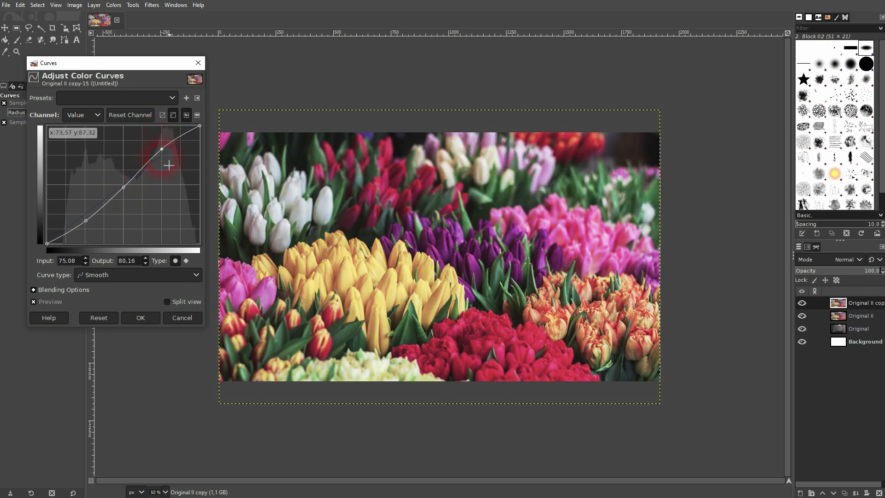
drag(51, 248, 59, 251)
drag(87, 222, 91, 233)
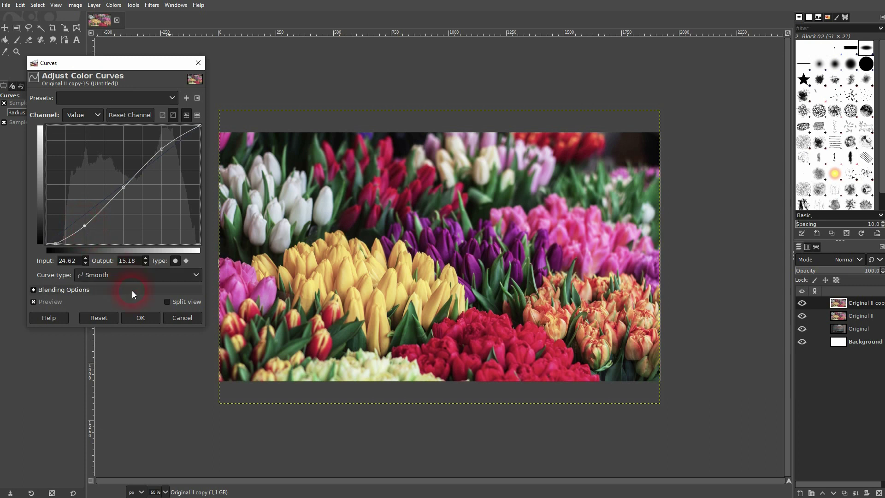
click(48, 302)
click(48, 302)
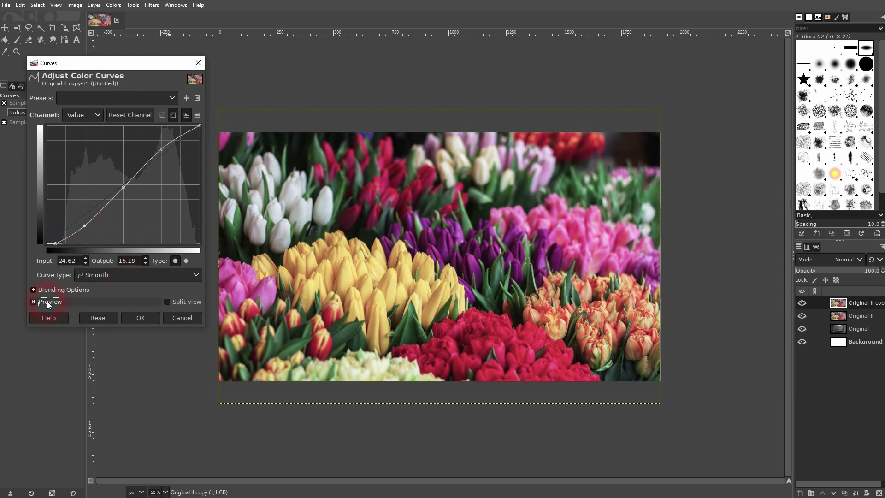
click(140, 312)
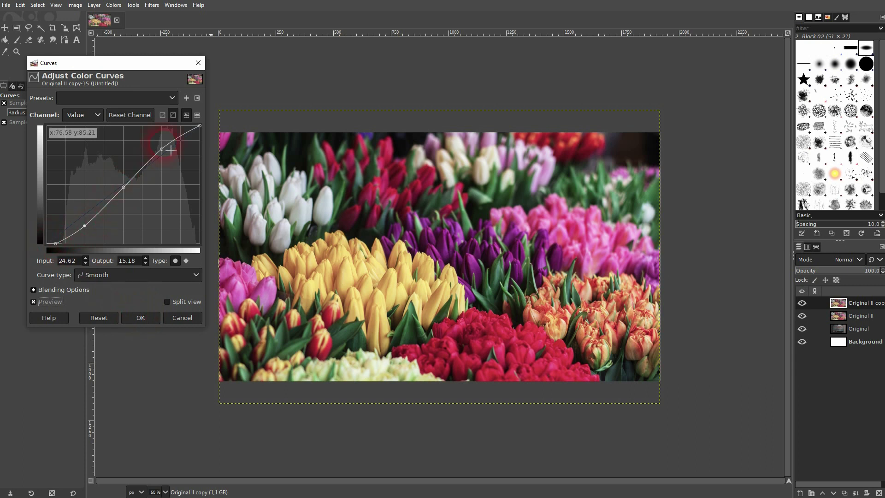
click(141, 322)
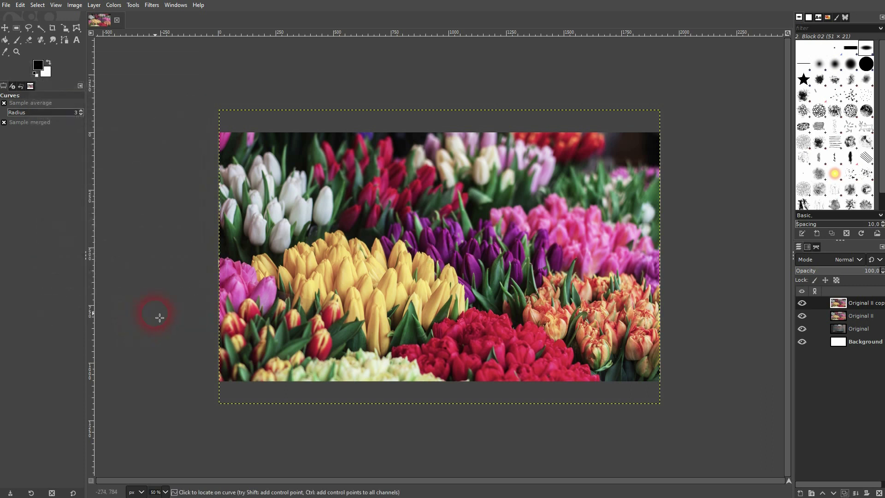
With Hue-Saturation on Master, test Hue 180, reset it, and raise Saturation to about 11.6
click(113, 5)
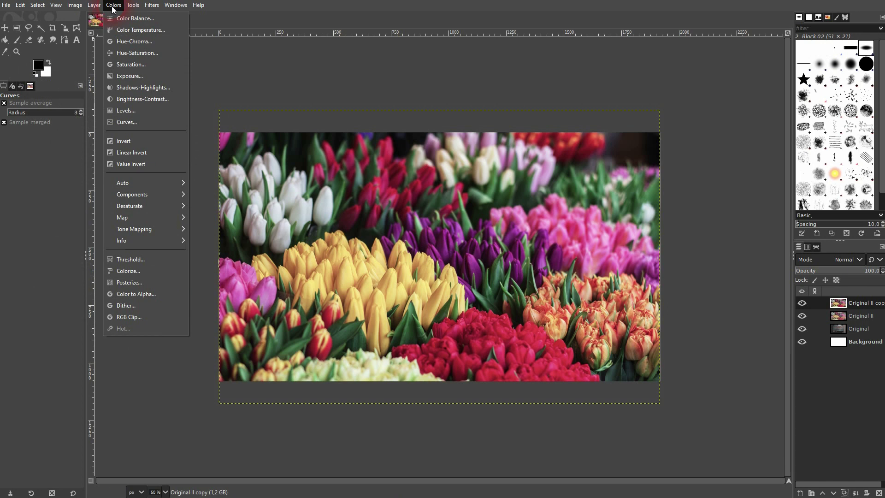
click(141, 53)
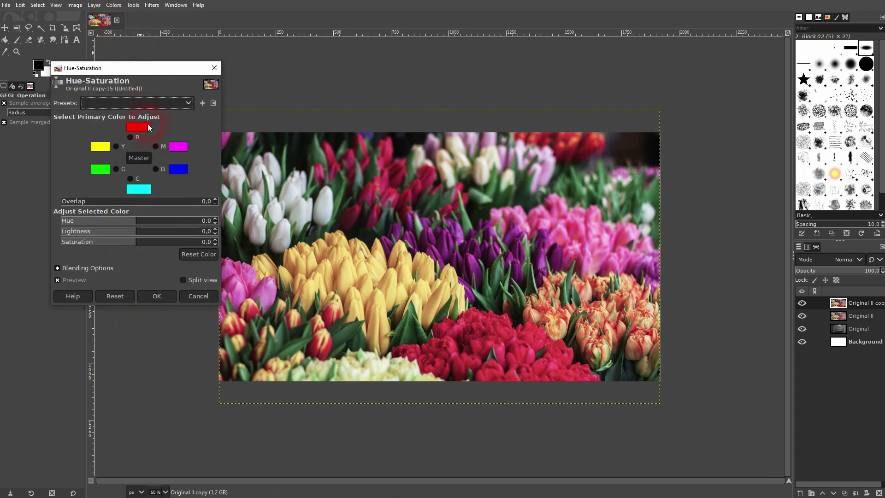
click(139, 157)
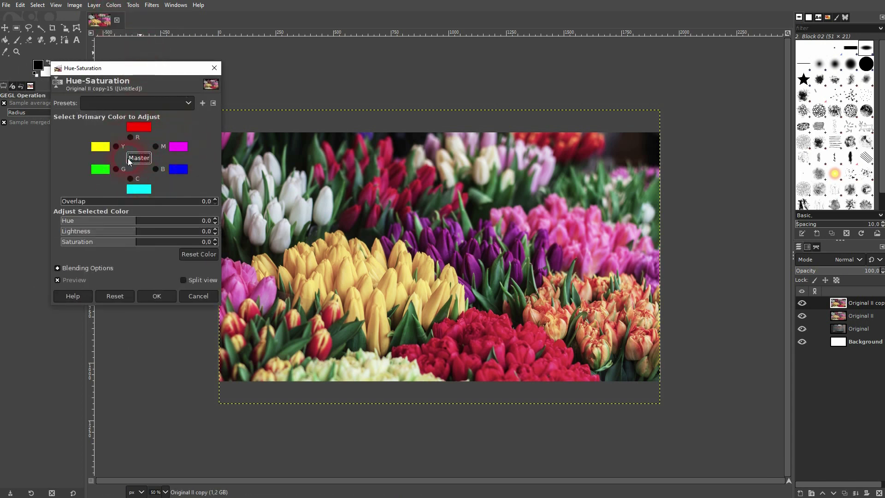
drag(144, 219, 348, 244)
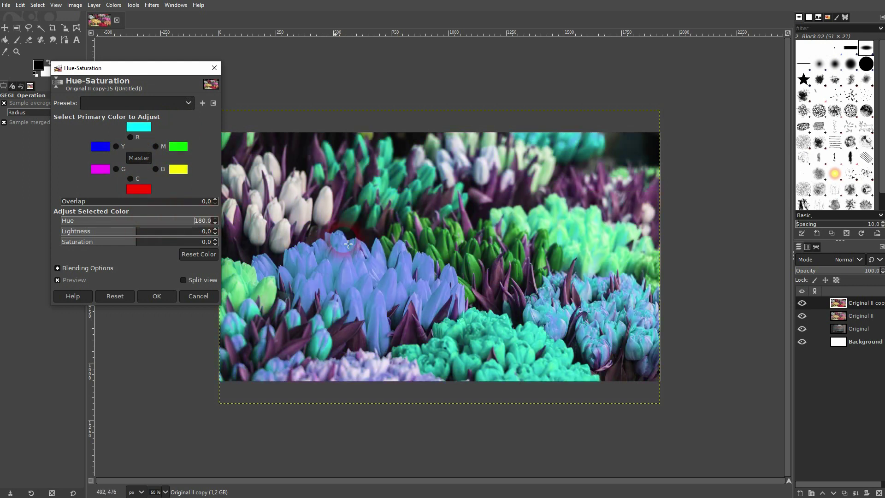
click(197, 254)
mouse_move(143, 244)
mouse_down()
mouse_move(133, 231)
mouse_move(188, 227)
mouse_move(140, 231)
mouse_up()
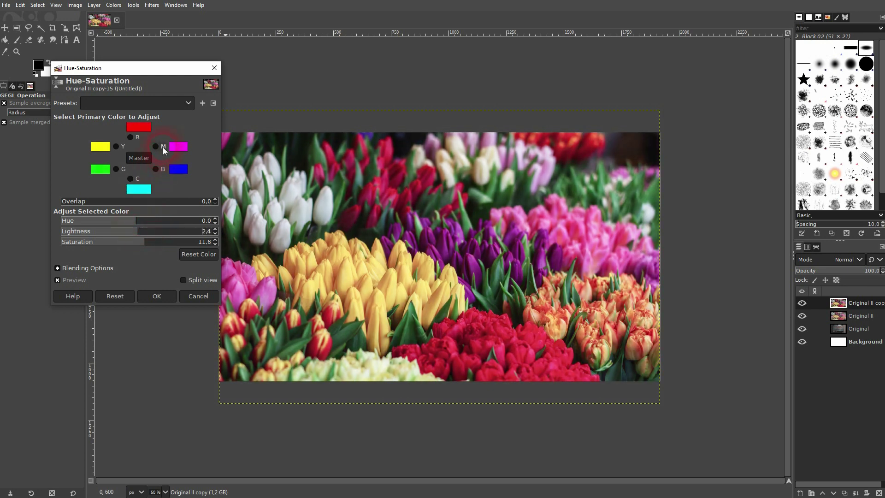
Test and reset a cyan hue shift on the reds, then tune red saturation and lightness
click(131, 138)
click(139, 222)
drag(139, 222, 235, 220)
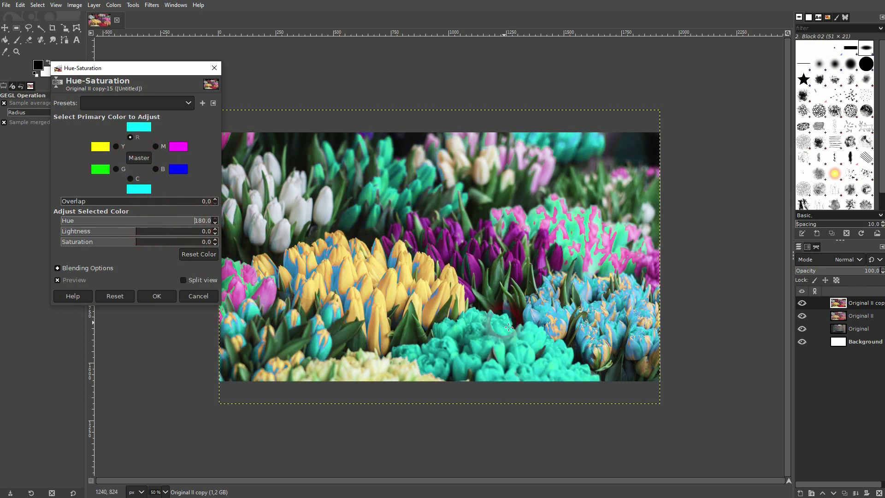
click(202, 254)
click(139, 242)
drag(146, 243, 145, 243)
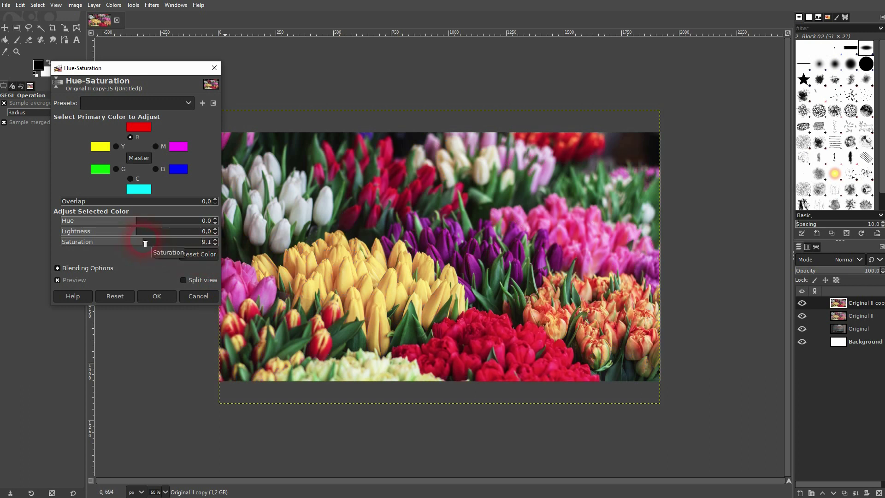
click(135, 232)
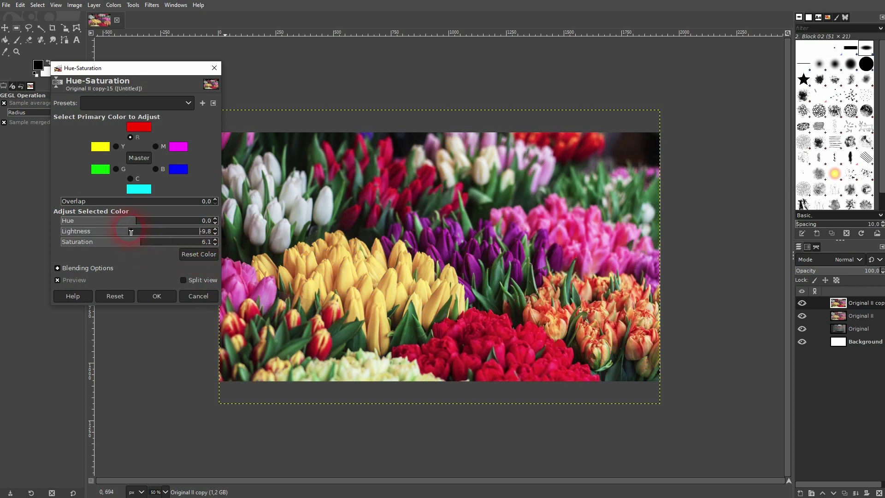
click(147, 232)
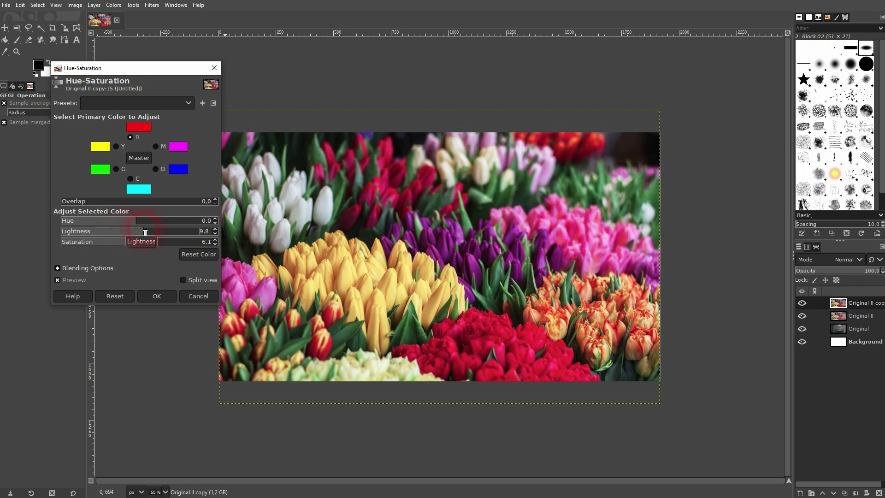
drag(147, 232, 143, 230)
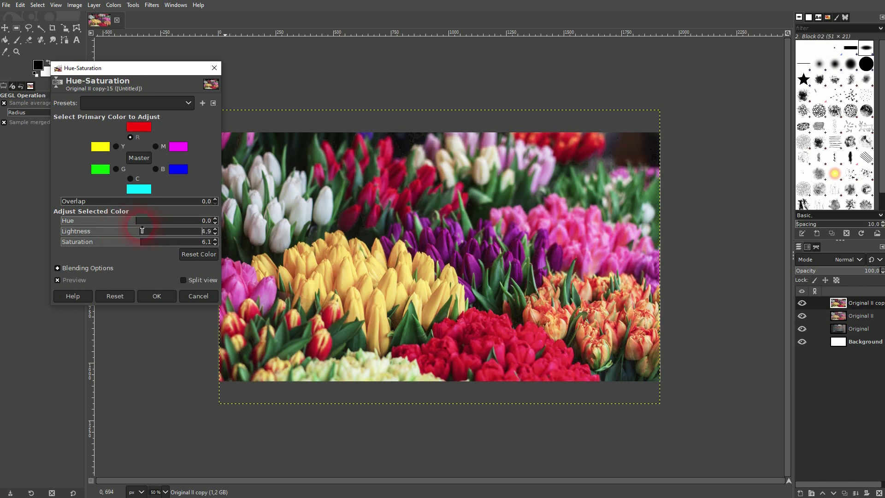
Boost the saturation of the magentas and, more modestly, the blues
click(155, 147)
mouse_move(134, 243)
mouse_down()
mouse_move(145, 245)
mouse_move(146, 233)
mouse_up()
click(155, 169)
mouse_move(135, 243)
mouse_down()
mouse_move(203, 243)
mouse_move(119, 244)
mouse_up()
drag(119, 242, 142, 241)
Saturate the greens and yellows, adjust yellow lightness, and apply the Hue-Saturation edit
click(117, 169)
drag(139, 242, 109, 232)
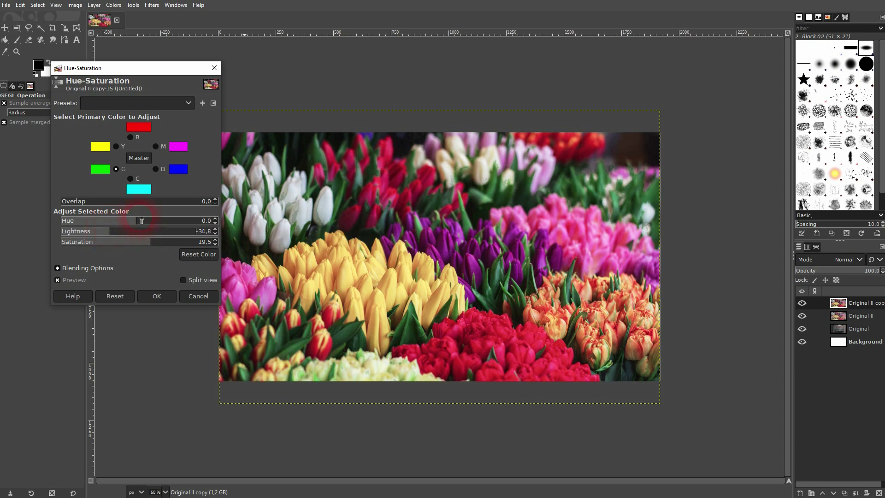
click(116, 147)
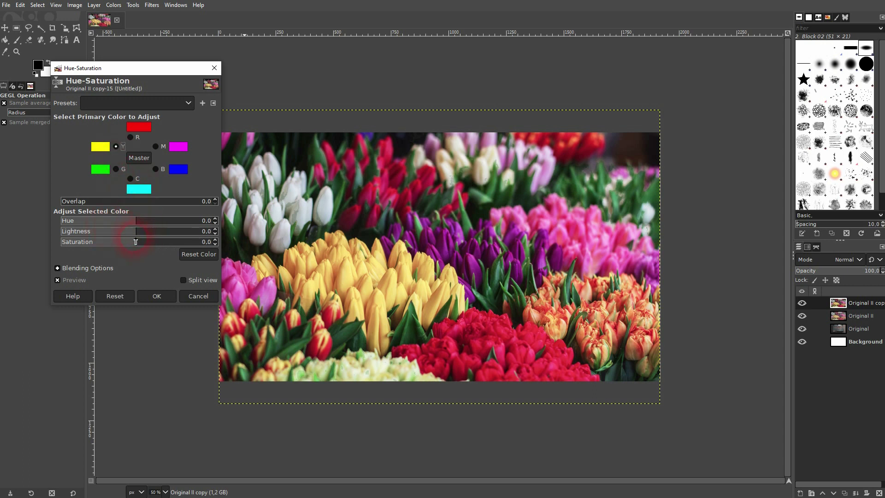
drag(143, 242, 170, 242)
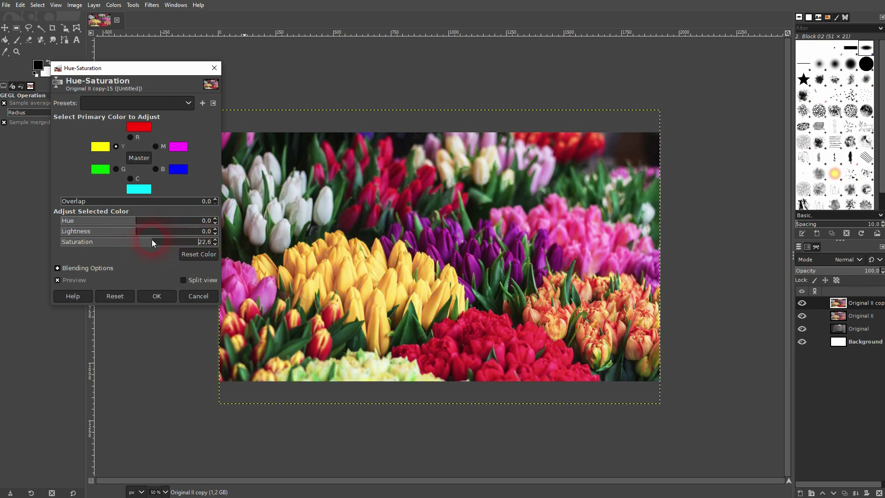
click(151, 242)
click(139, 231)
drag(139, 231, 129, 231)
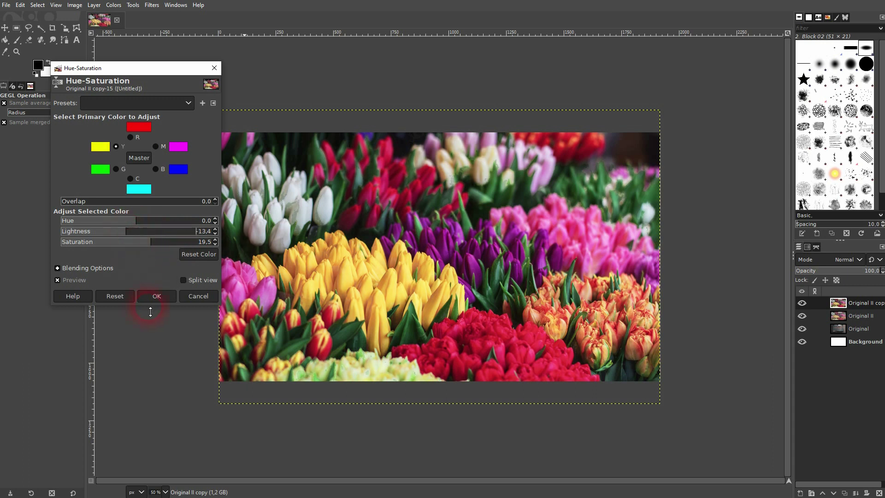
click(161, 296)
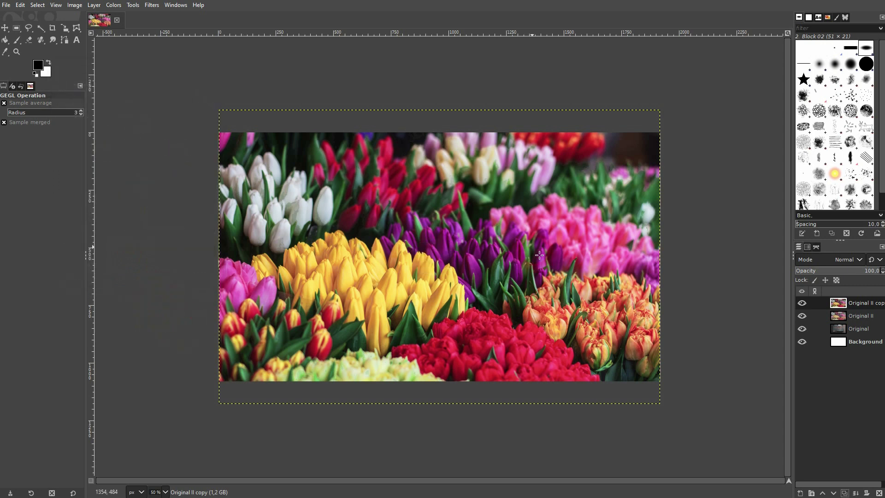
Toggle the enhanced tulip layer's visibility to compare it with the original
click(822, 308)
click(801, 304)
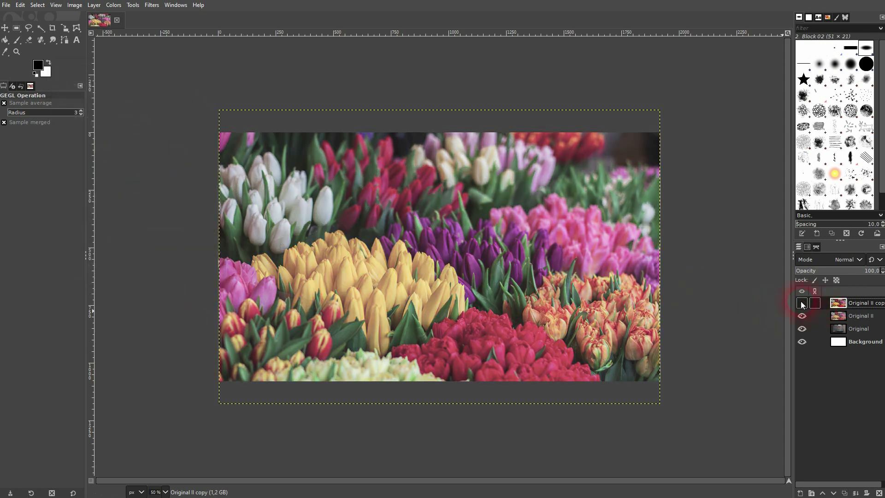
click(802, 303)
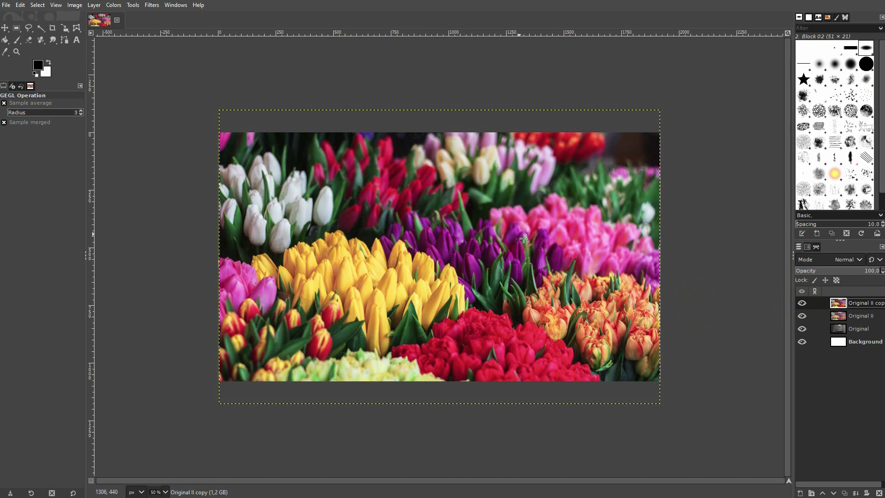
Hide both tulip layers and duplicate the Radio City Original layer as 'Original copy'
click(802, 304)
click(802, 316)
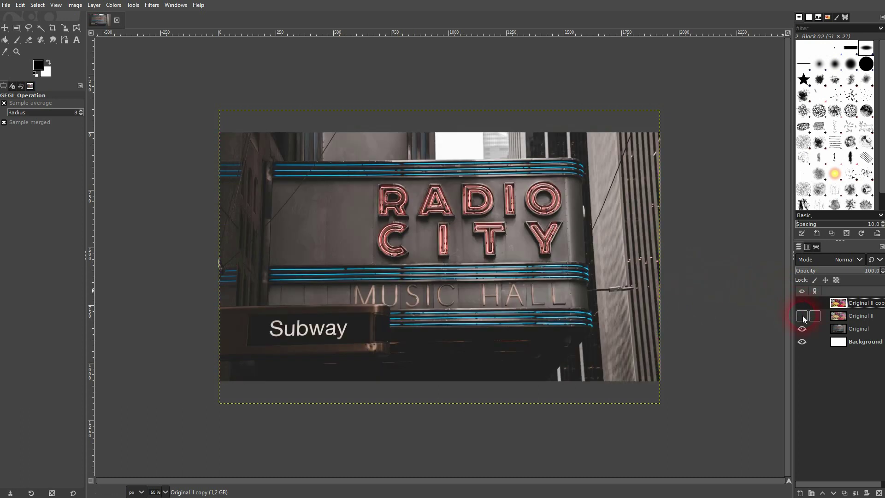
click(856, 328)
click(845, 493)
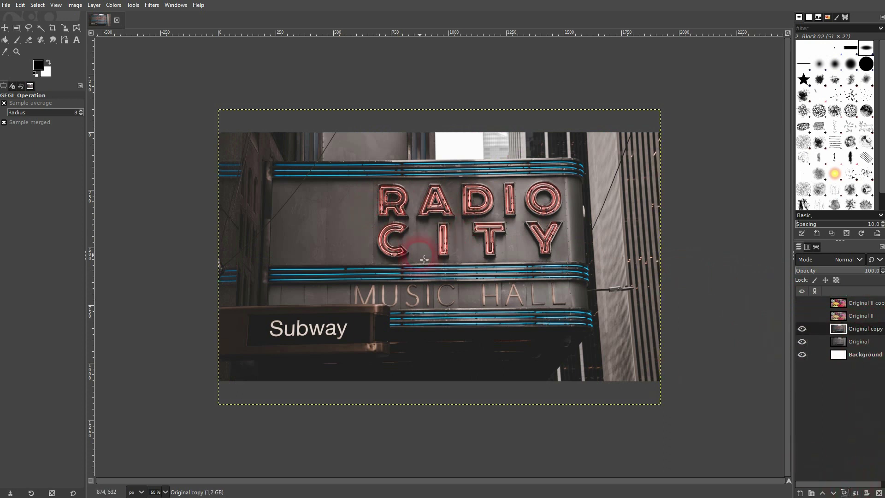
Apply an S-curve to the Radio City copy: shadows lowered, highlights lifted, midtones steepened
click(114, 6)
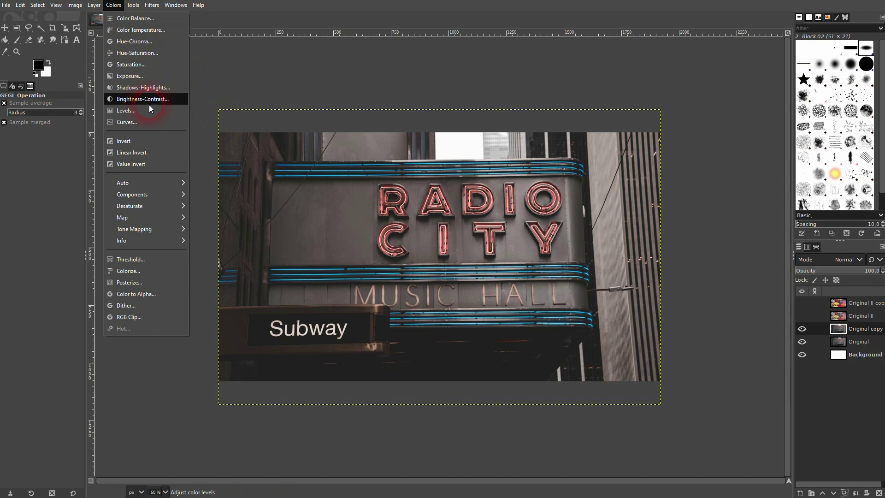
click(139, 121)
click(85, 216)
click(122, 187)
click(162, 153)
drag(91, 221, 92, 230)
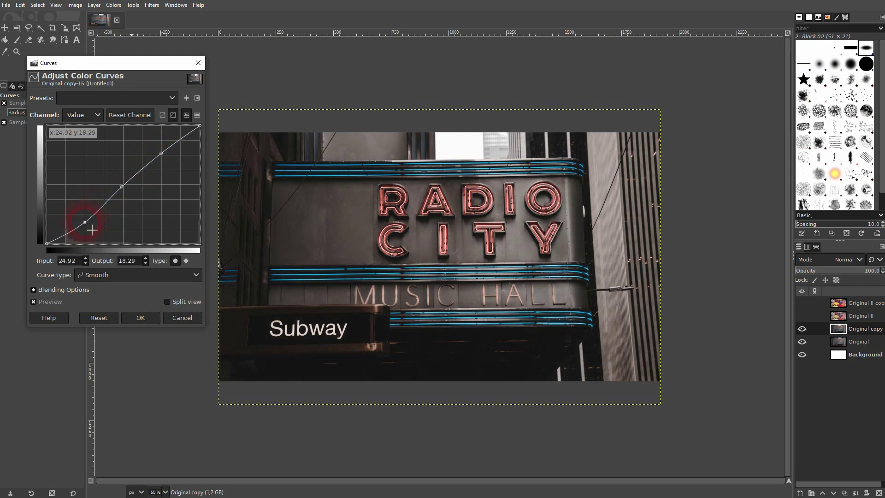
drag(162, 153, 159, 146)
drag(132, 191, 128, 197)
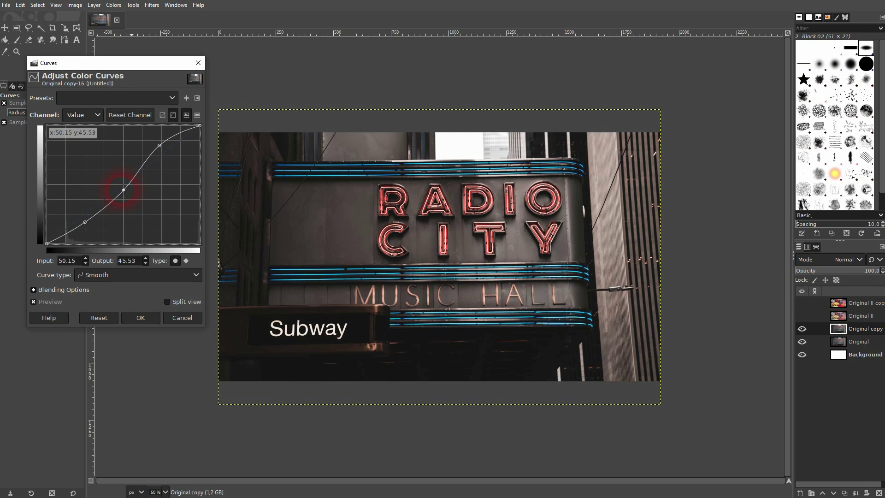
click(50, 302)
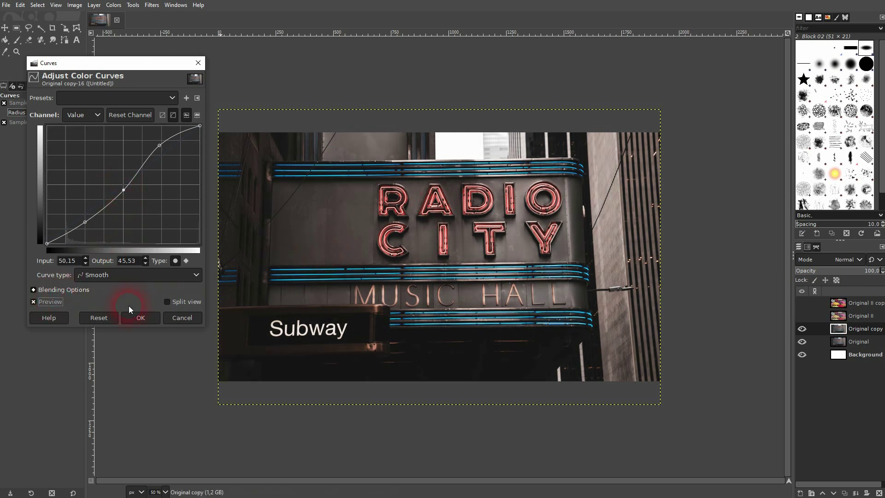
click(138, 318)
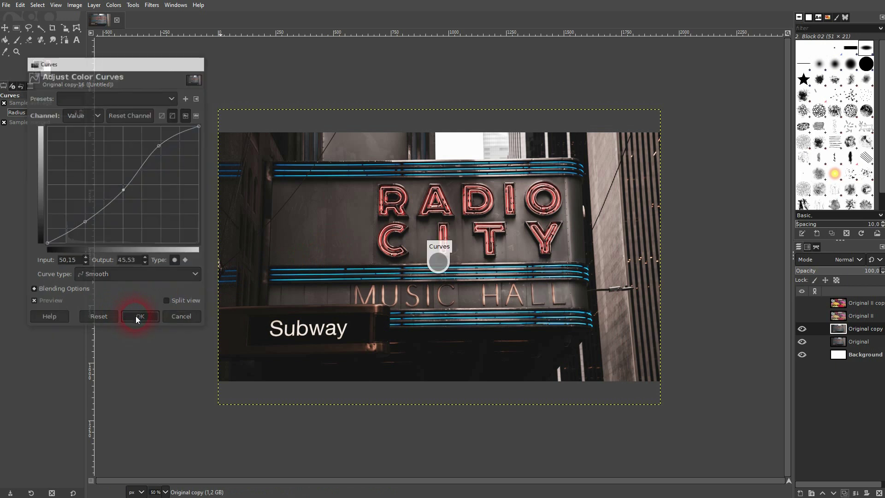
In Hue-Saturation on Master, set Saturation to 25 and Lightness to -3.7 for the Radio City copy
click(118, 5)
click(127, 53)
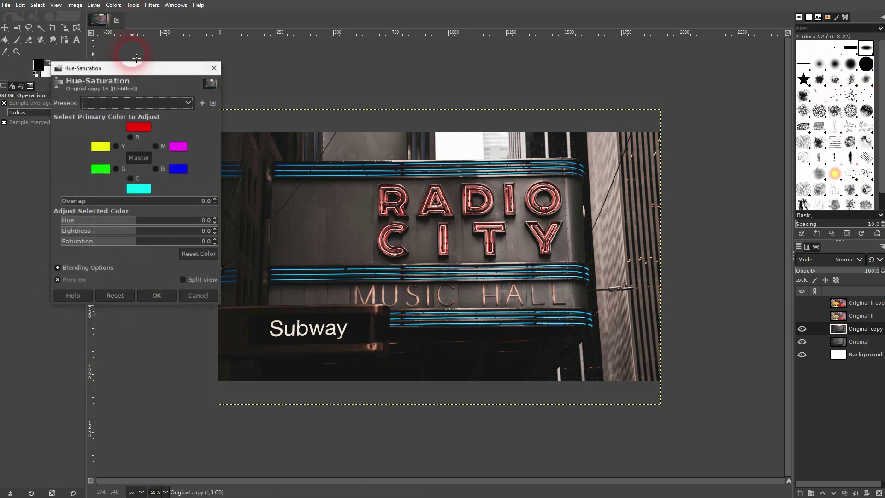
click(139, 157)
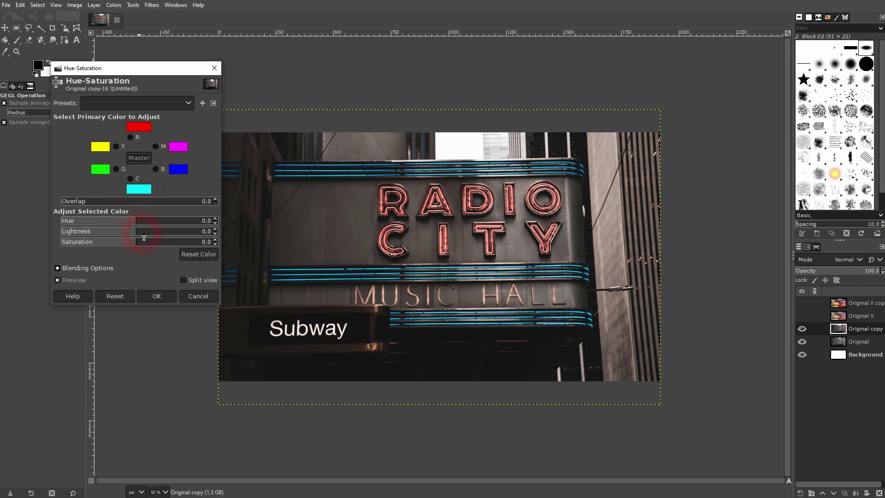
drag(137, 243, 160, 249)
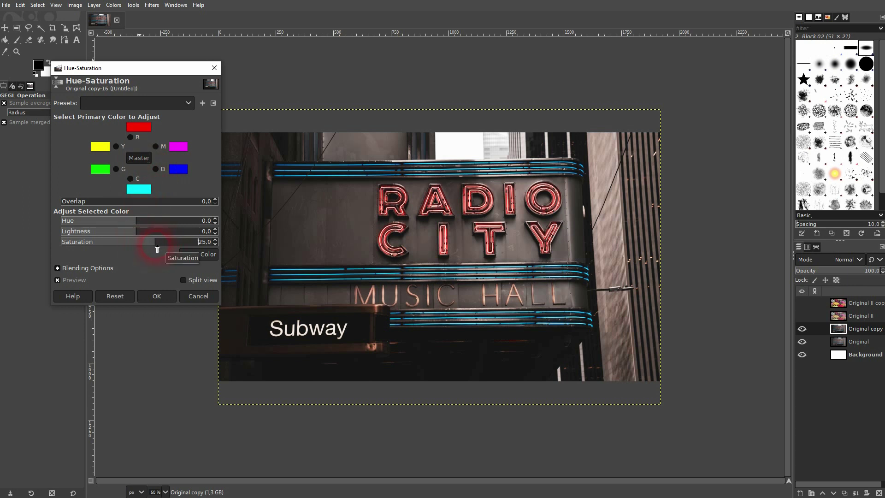
mouse_move(135, 231)
mouse_down()
mouse_move(152, 237)
mouse_move(133, 235)
mouse_up()
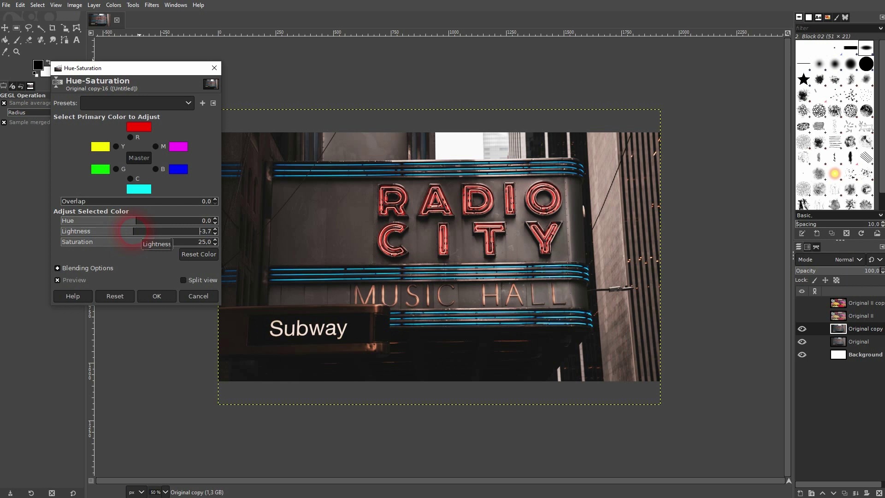
click(158, 145)
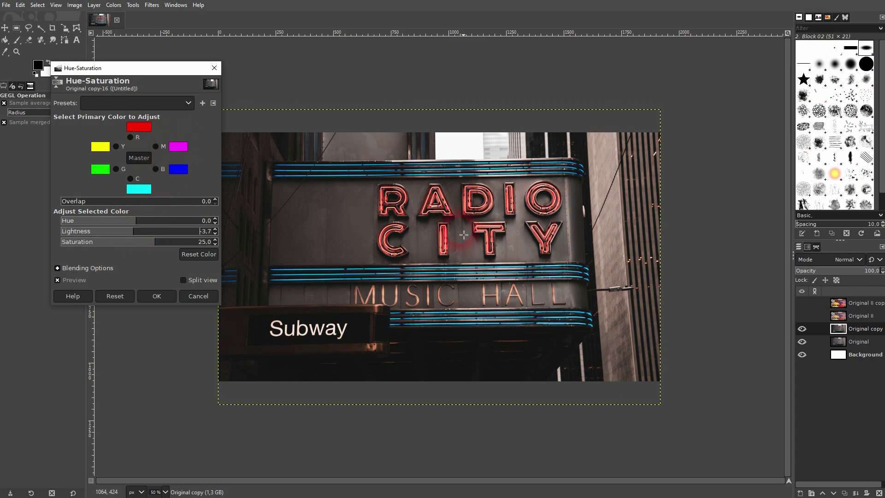
click(193, 134)
Test and reset a red hue shift, then raise the reds' lightness and saturation
click(130, 139)
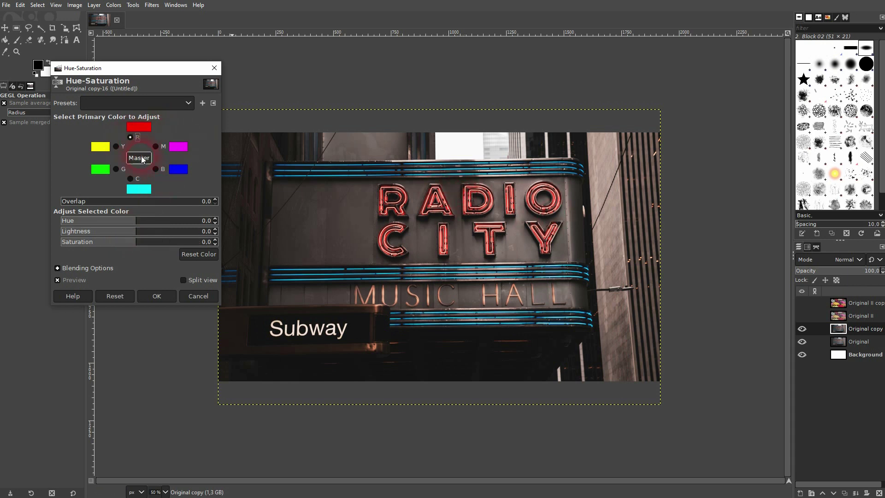
drag(140, 223, 178, 244)
click(198, 254)
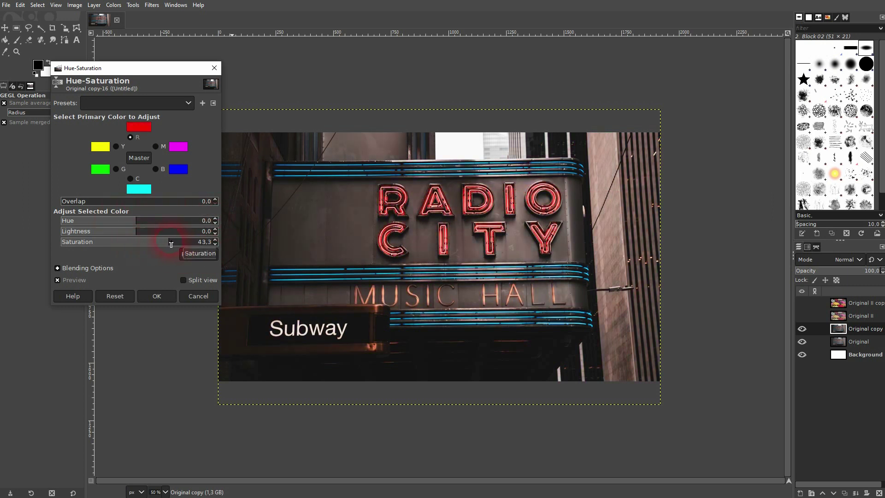
mouse_move(134, 232)
mouse_down()
mouse_move(149, 232)
mouse_move(140, 232)
mouse_up()
drag(144, 232, 178, 243)
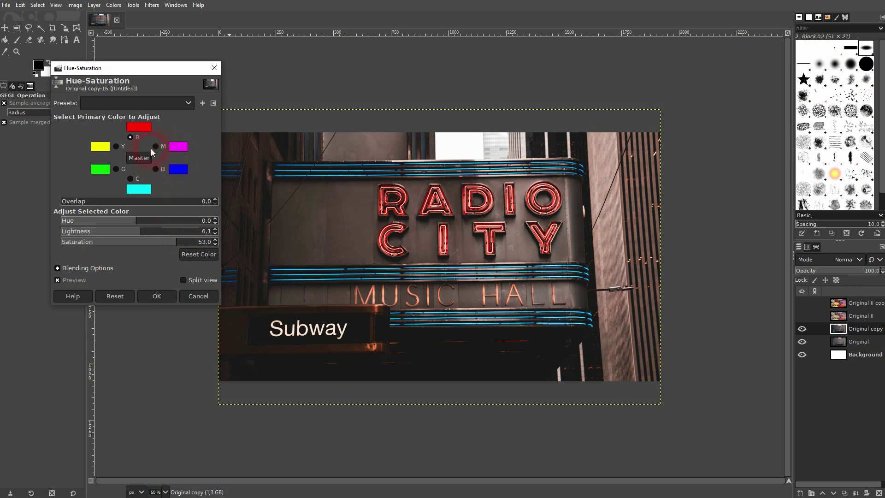
Try and reset magenta, blue and cyan hue shifts, apply the edit, then hide the Radio City copy
click(156, 147)
mouse_move(139, 220)
mouse_down()
mouse_move(193, 220)
mouse_move(72, 220)
mouse_move(148, 221)
mouse_up()
click(198, 254)
click(163, 170)
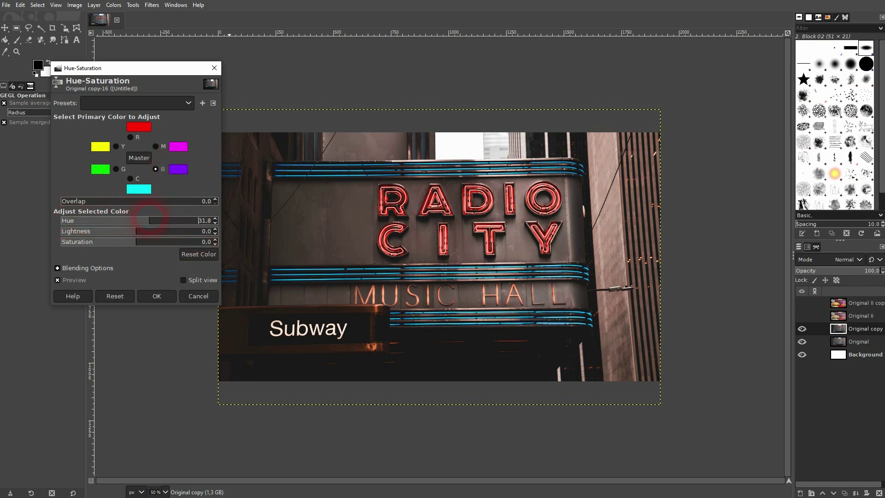
click(192, 252)
click(130, 178)
drag(141, 221, 156, 234)
click(189, 256)
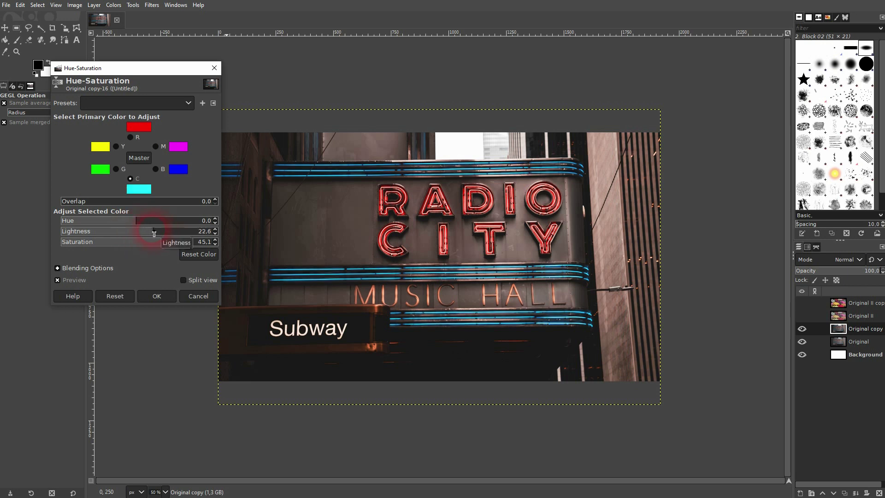
click(157, 296)
click(802, 329)
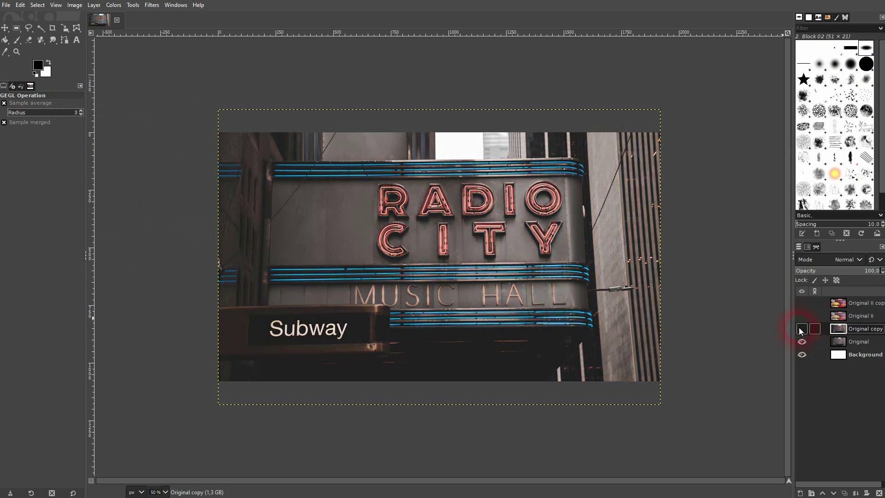
Make the enhanced Radio City copy visible again and bring up the Colors menu
click(802, 329)
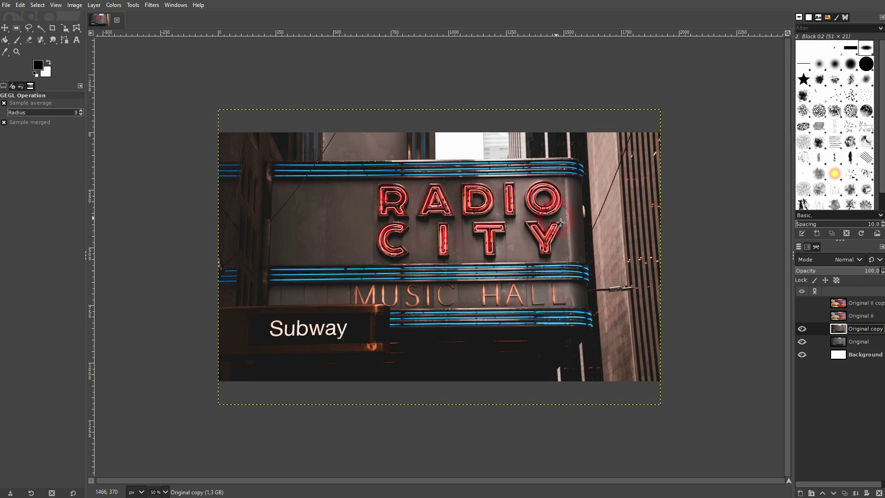
click(113, 6)
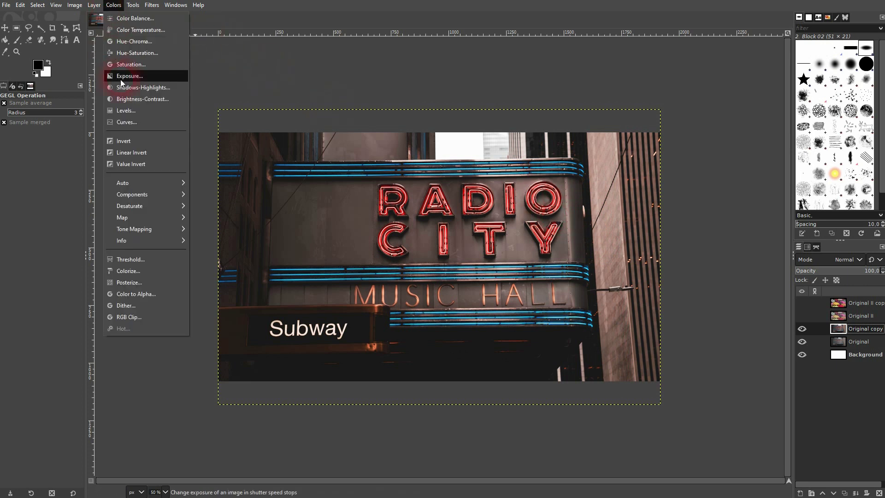